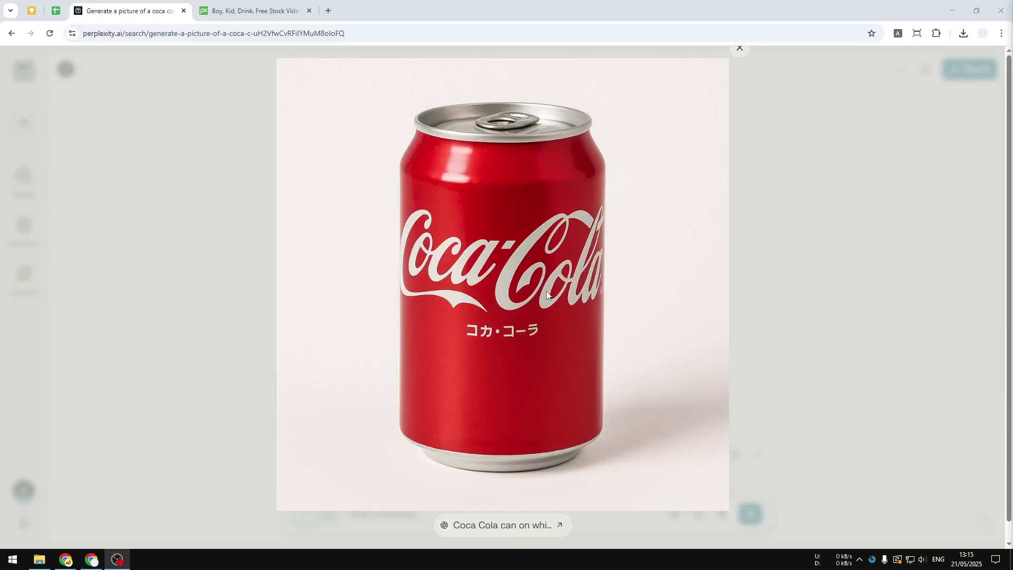
Compare the Coca-Cola can image with the Pixabay boy-drinking video, leaving the video playing.
left_click(269, 11)
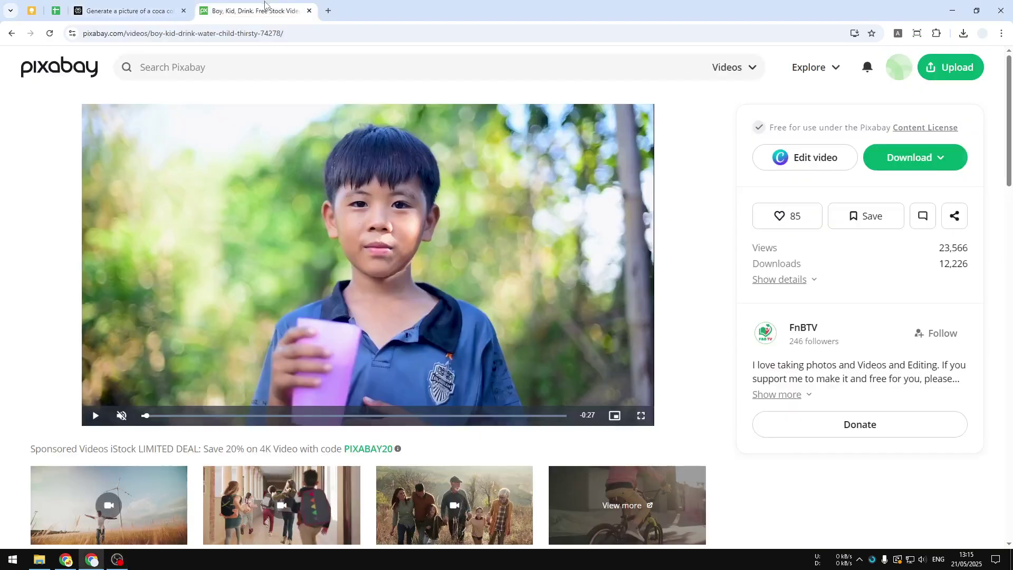
left_click(296, 223)
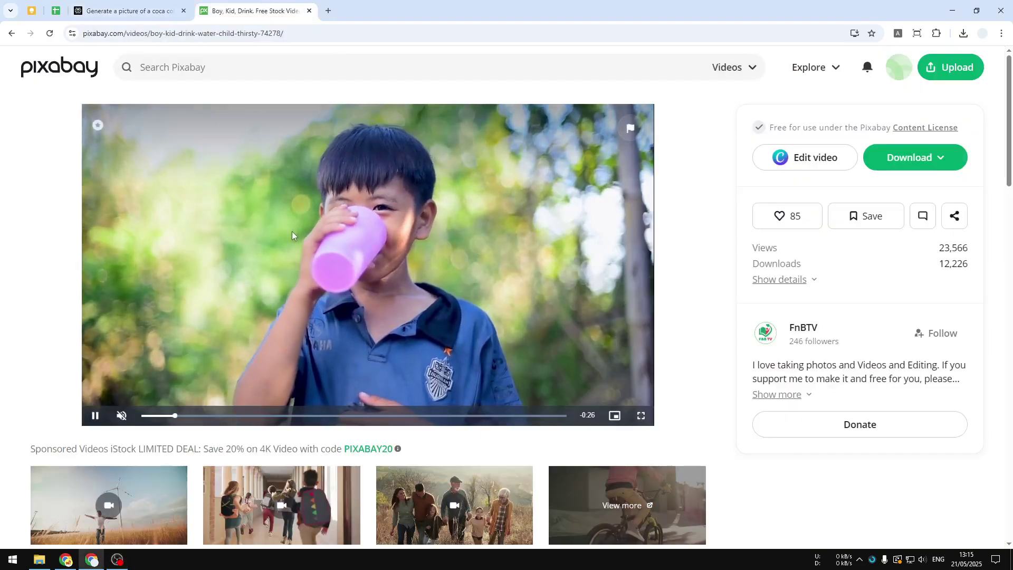
left_click(134, 5)
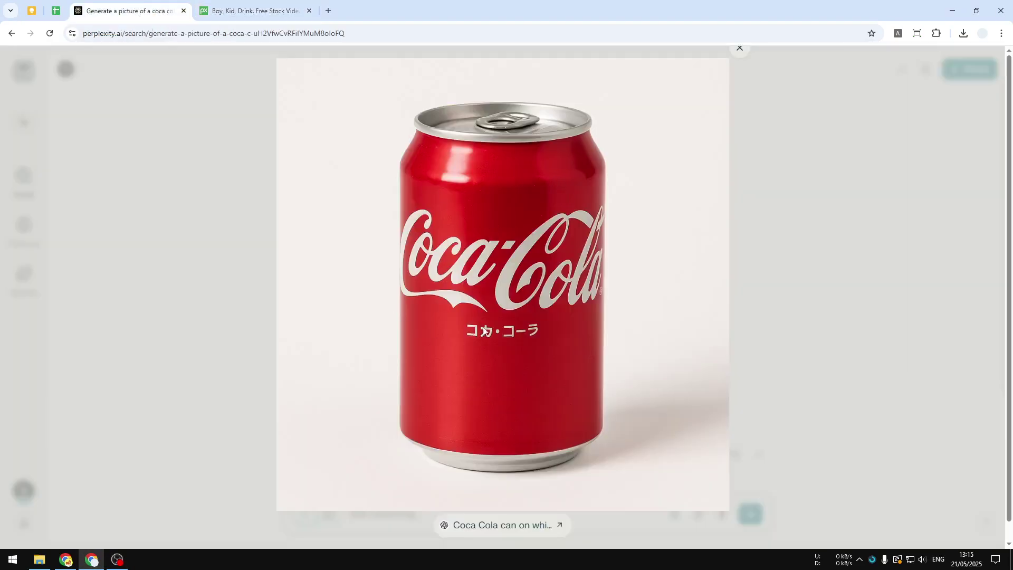
left_click(248, 11)
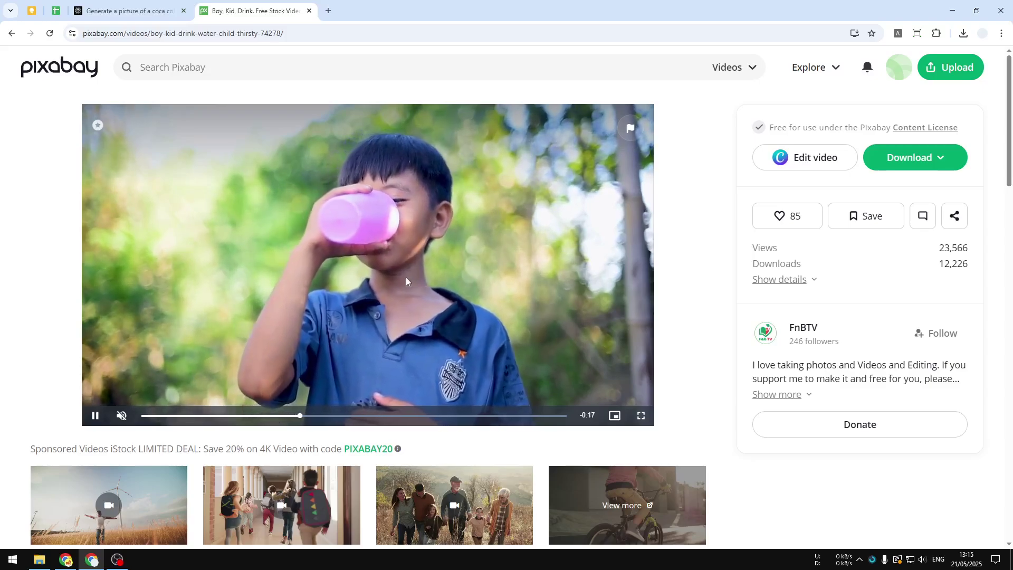
left_click(190, 4)
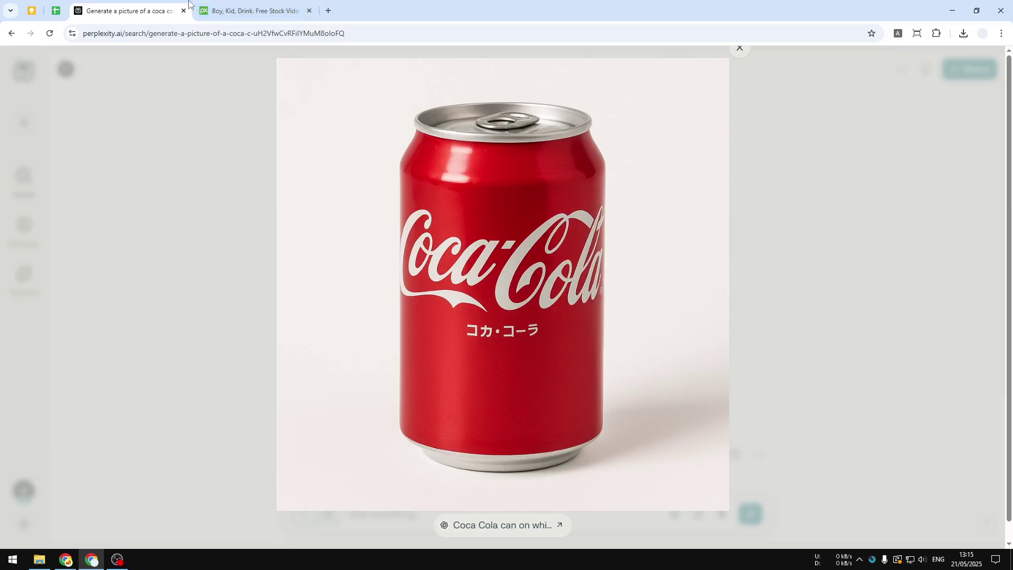
left_click(257, 5)
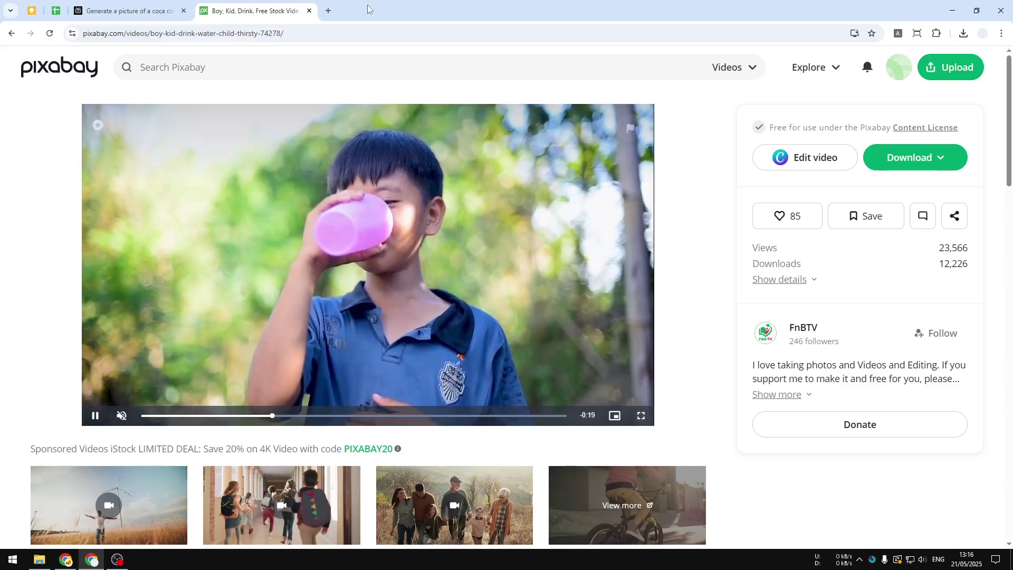
Open Kling AI in a new tab via 'kli' and go to its Image to Video generation page.
left_click(332, 5)
type("klingai.com/global/")
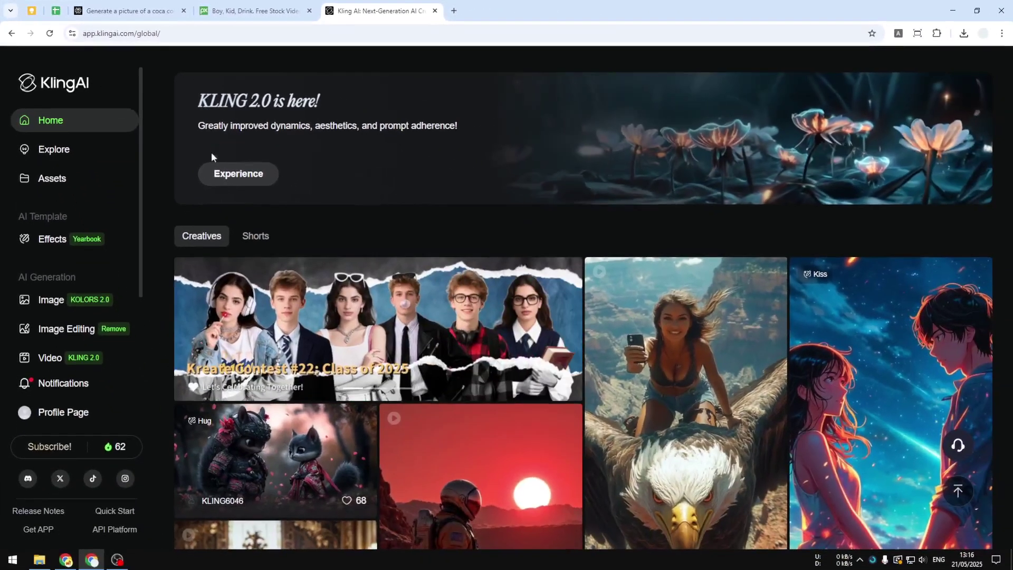
left_click(55, 360)
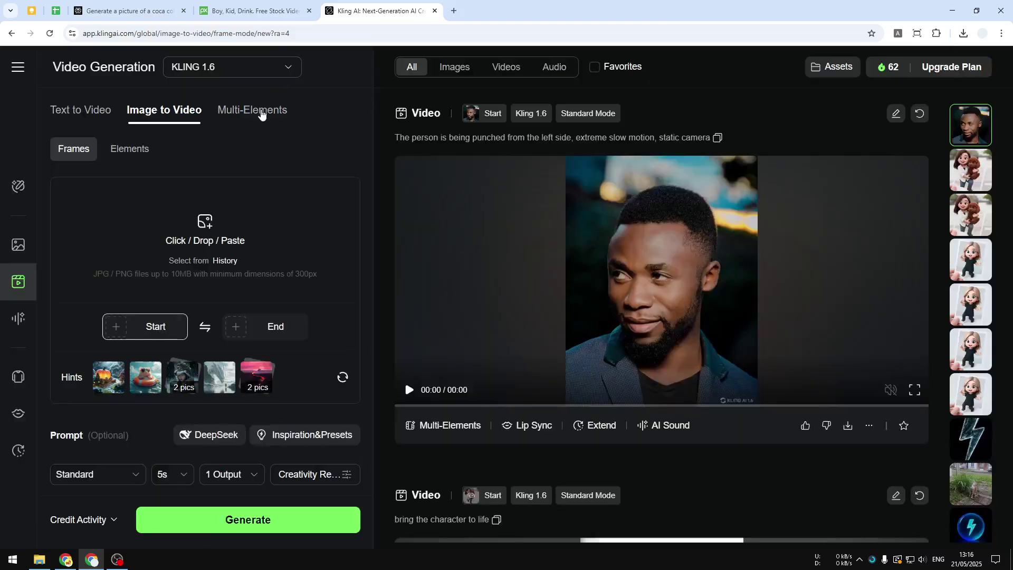
Switch Kling AI to Multi-Elements swap, then return to the Pixabay boy video.
left_click(261, 112)
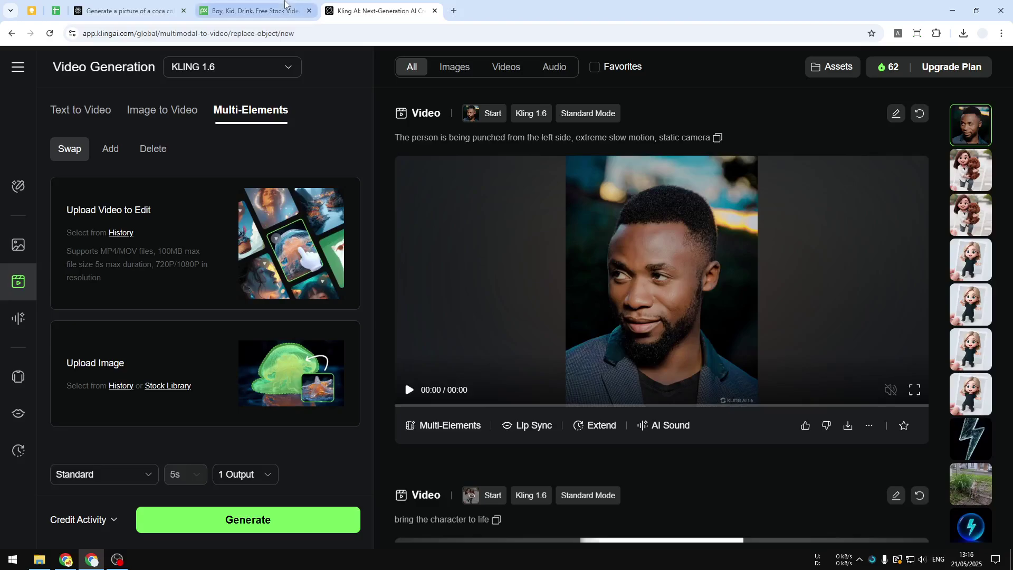
left_click(252, 11)
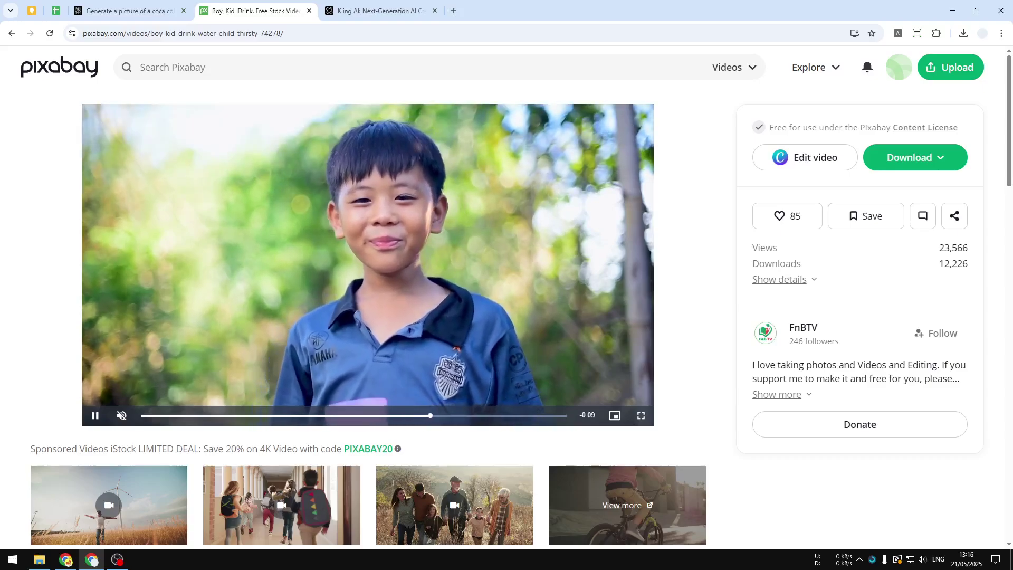
Open the downloaded X.mp4 boy clip in its own tab, replay it, then return to Kling AI.
left_click_drag(622, 137, 565, 4)
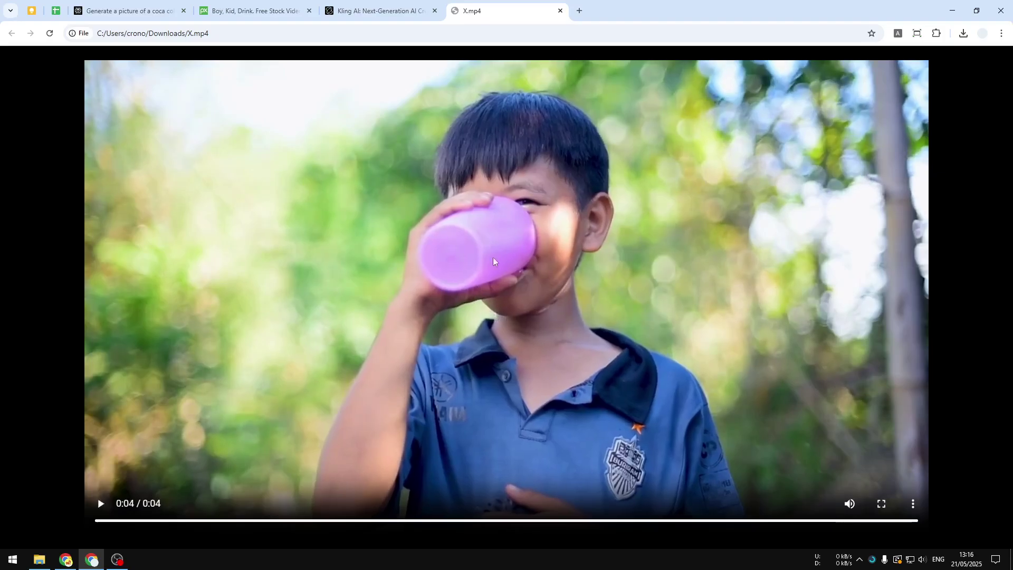
left_click(551, 218)
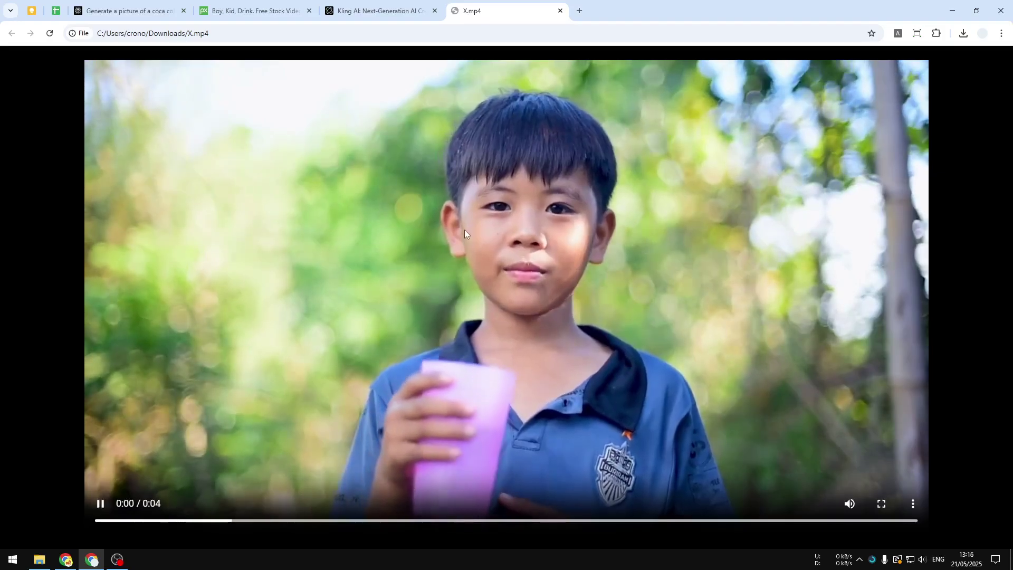
left_click(268, 4)
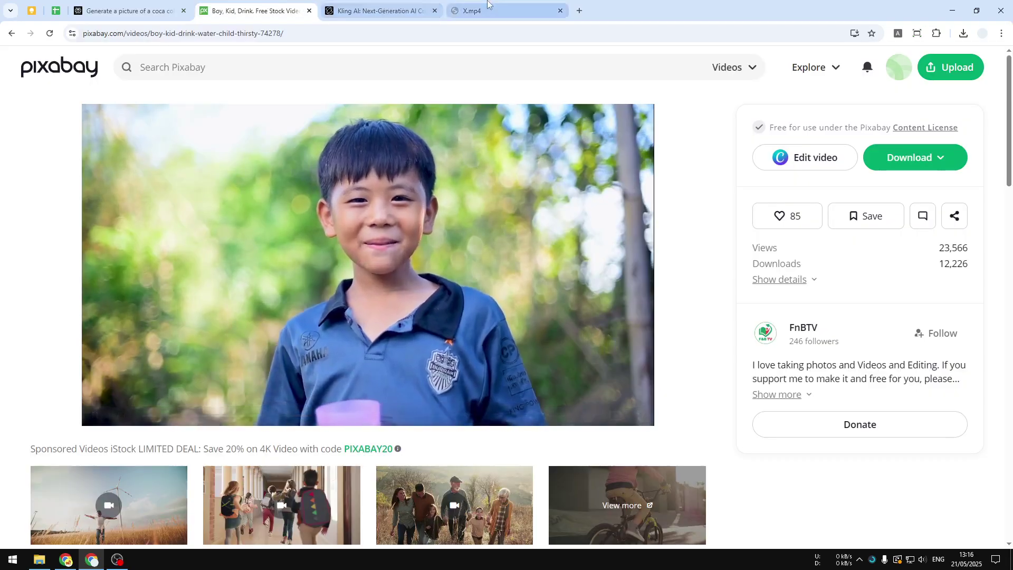
left_click(472, 10)
left_click(378, 4)
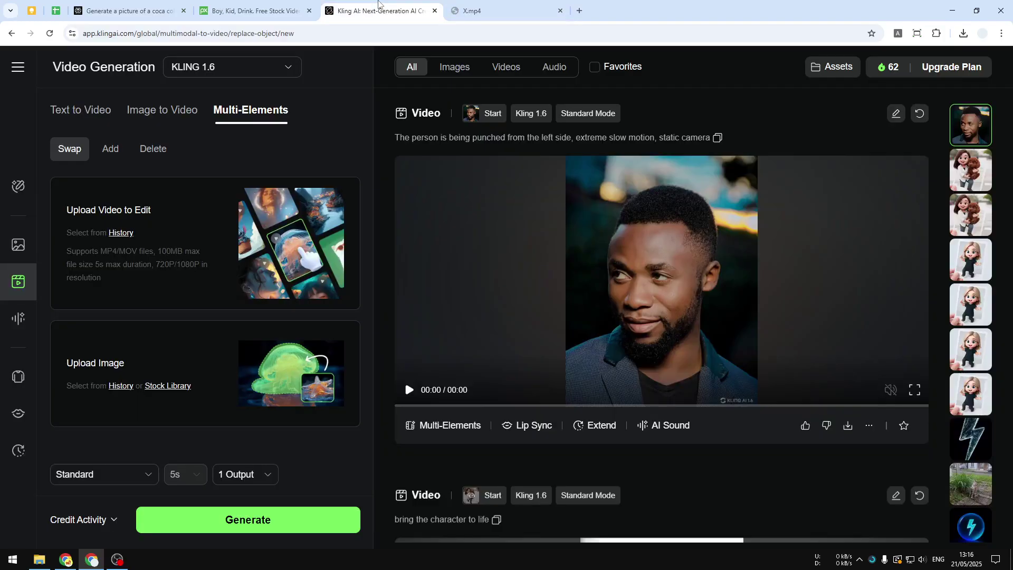
Close the X.mp4 tab and upload X.mp4 as the video to edit.
left_click(560, 11)
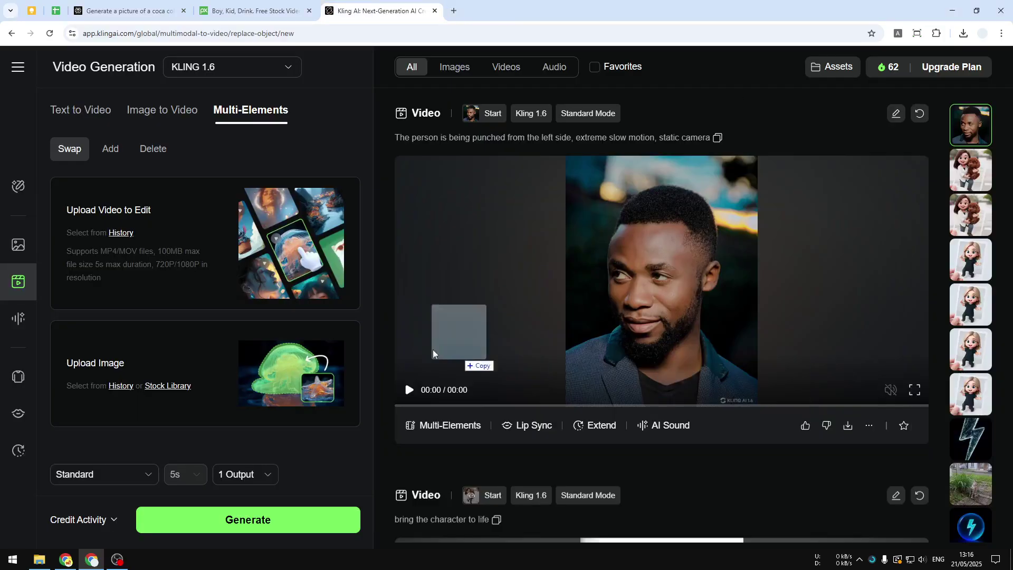
left_click_drag(460, 343, 149, 228)
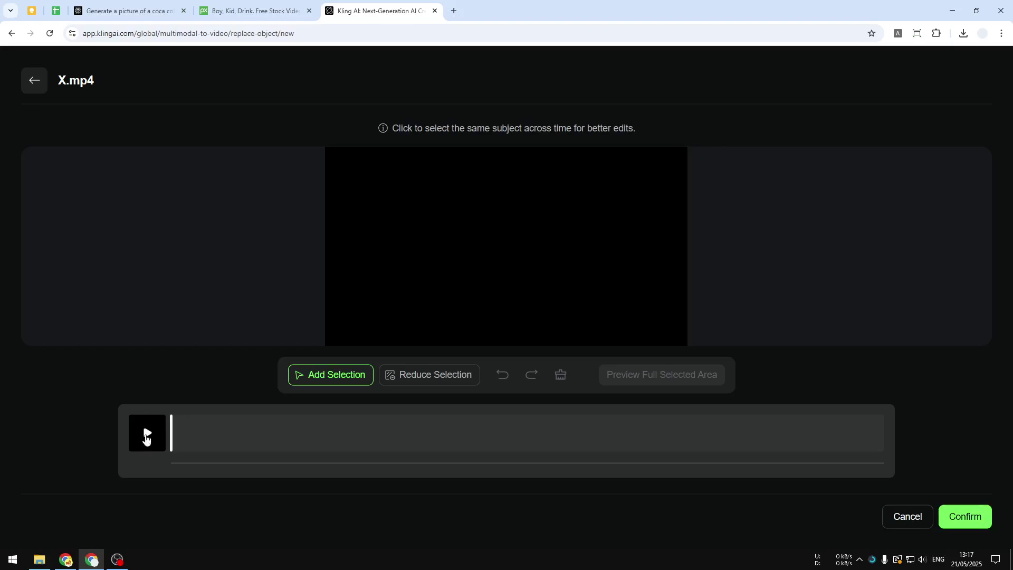
Review the clip and mark the pink cup on the frames where it is raised.
left_click(147, 439)
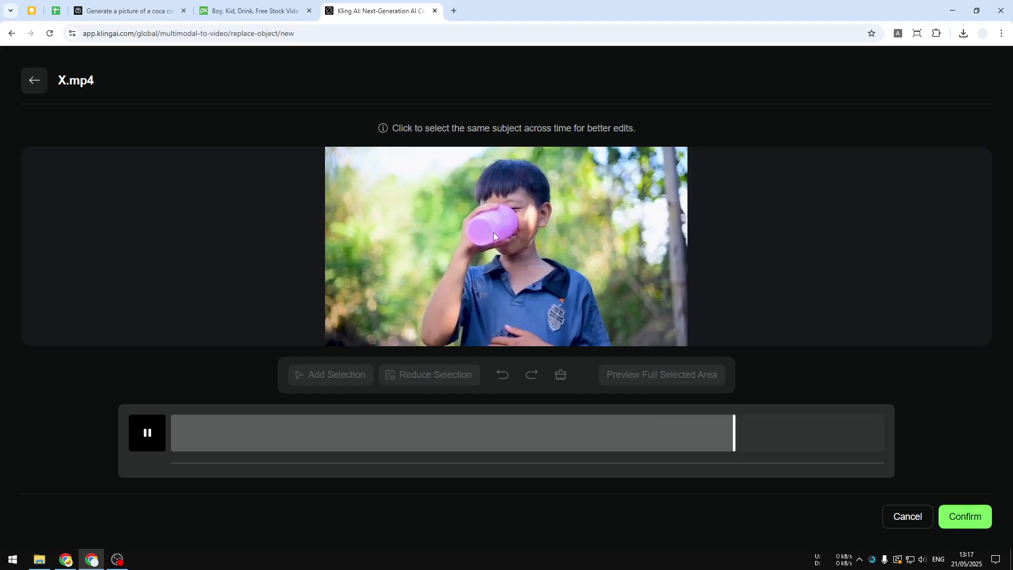
left_click(153, 431)
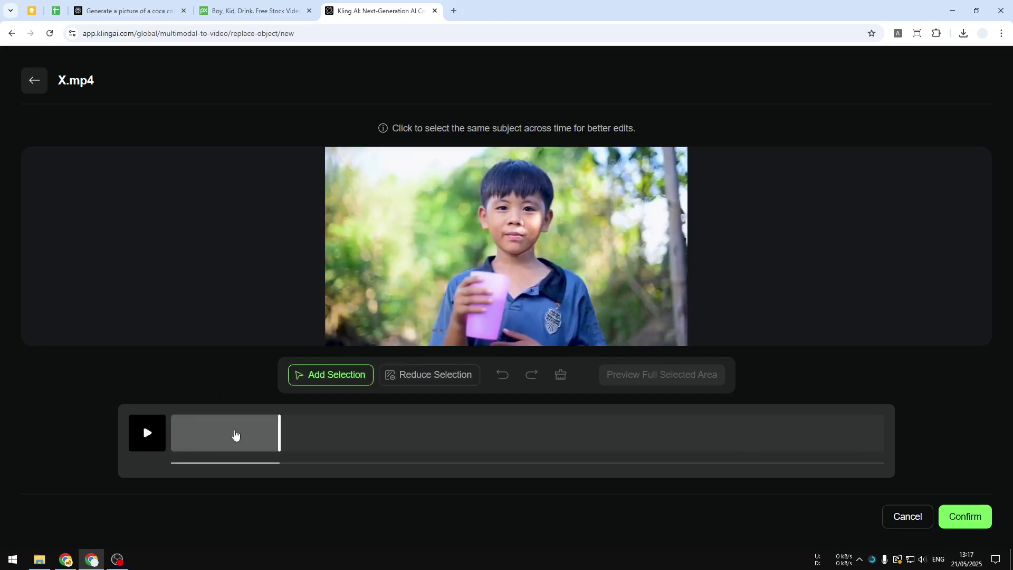
mouse_move(280, 431)
left_mouse_down()
mouse_move(176, 433)
mouse_move(547, 428)
mouse_move(783, 442)
left_mouse_up()
left_click(483, 333)
left_click(485, 316)
left_click(499, 261)
Mark the pink cup on later frames through to the clip's final frame.
left_click(501, 316)
left_click(492, 233)
left_click(524, 258)
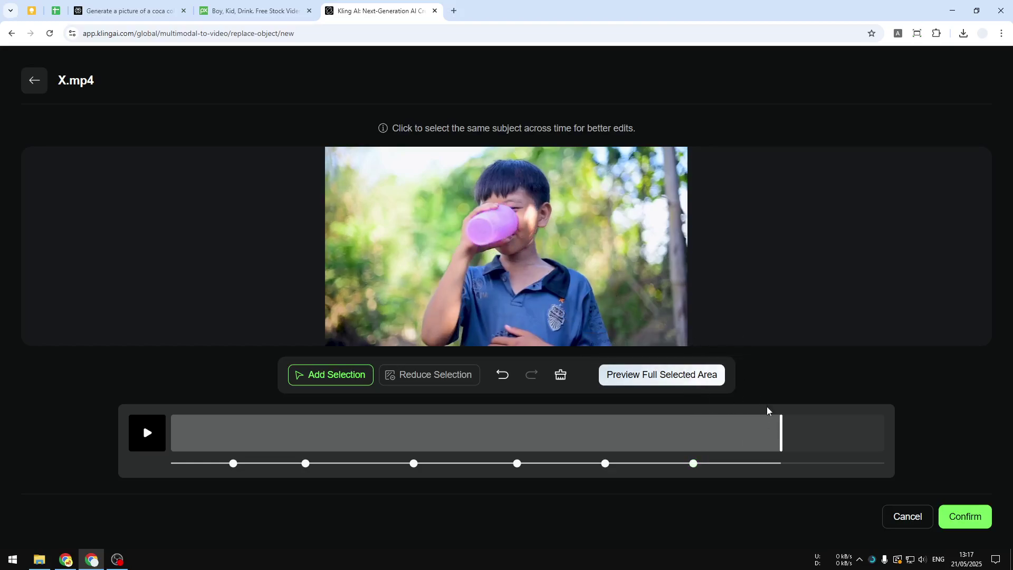
left_click_drag(781, 441, 860, 443)
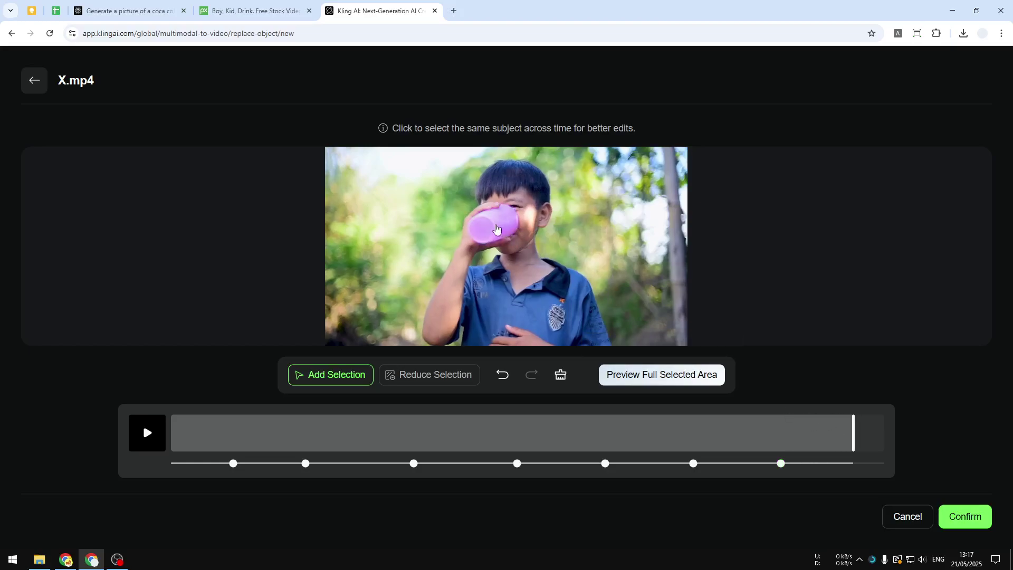
left_click(496, 228)
left_click_drag(850, 429, 894, 438)
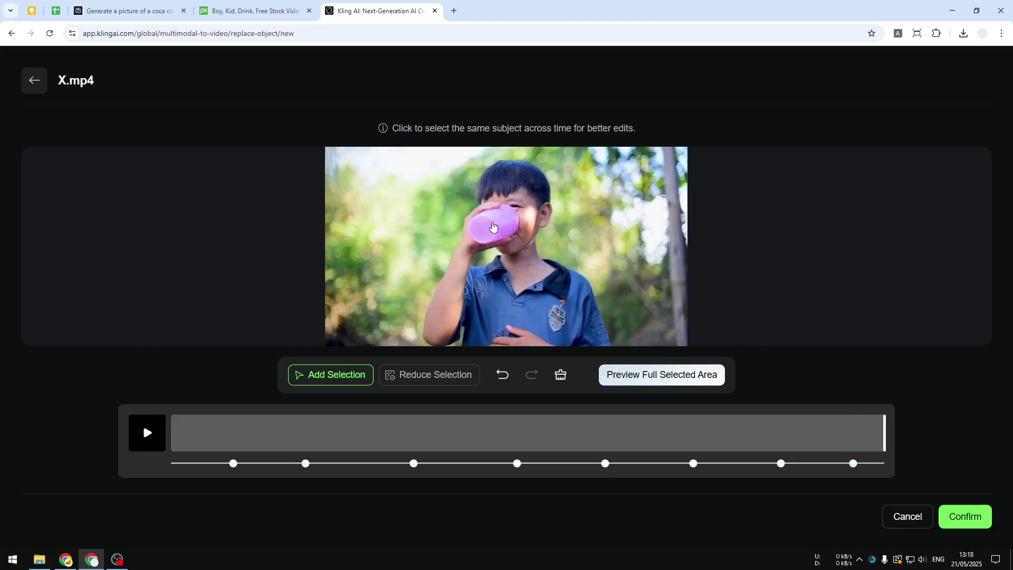
left_click(492, 226)
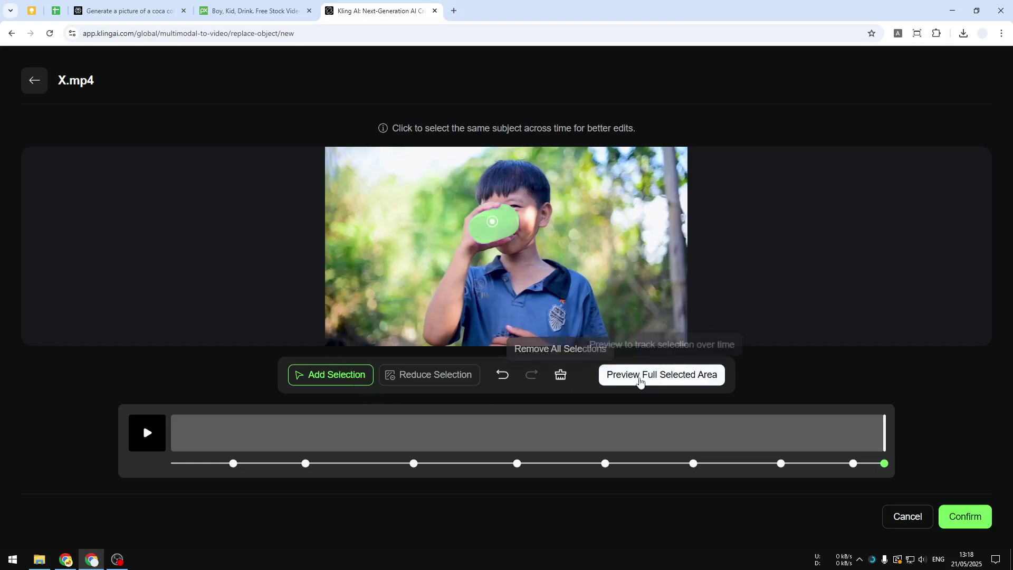
Preview the cup mask tracked across the full clip and confirm the selection.
left_click(659, 379)
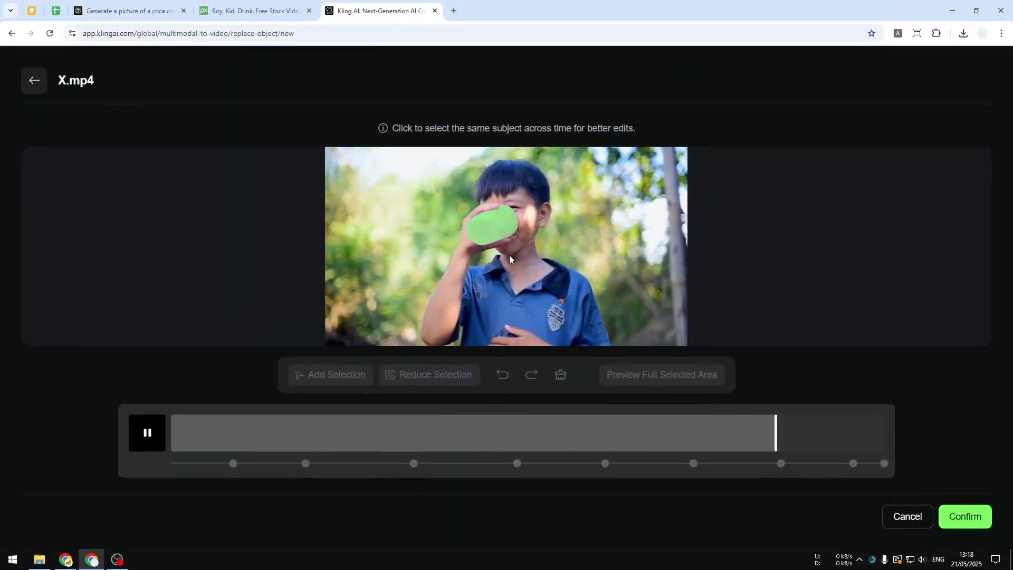
left_click(961, 518)
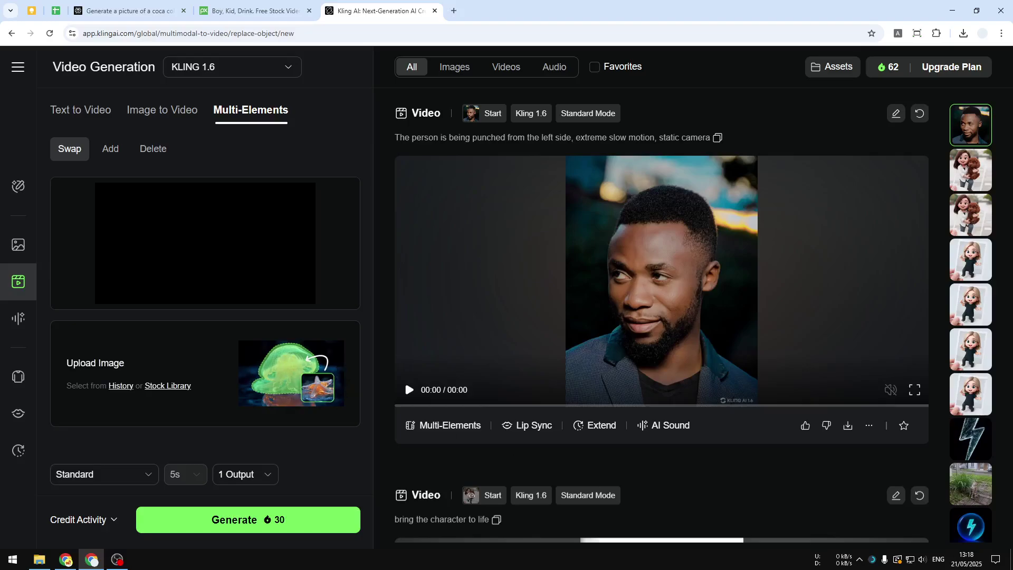
Upload the Coca-Cola can image as the replacement and open its element selection.
left_click_drag(281, 363, 200, 375)
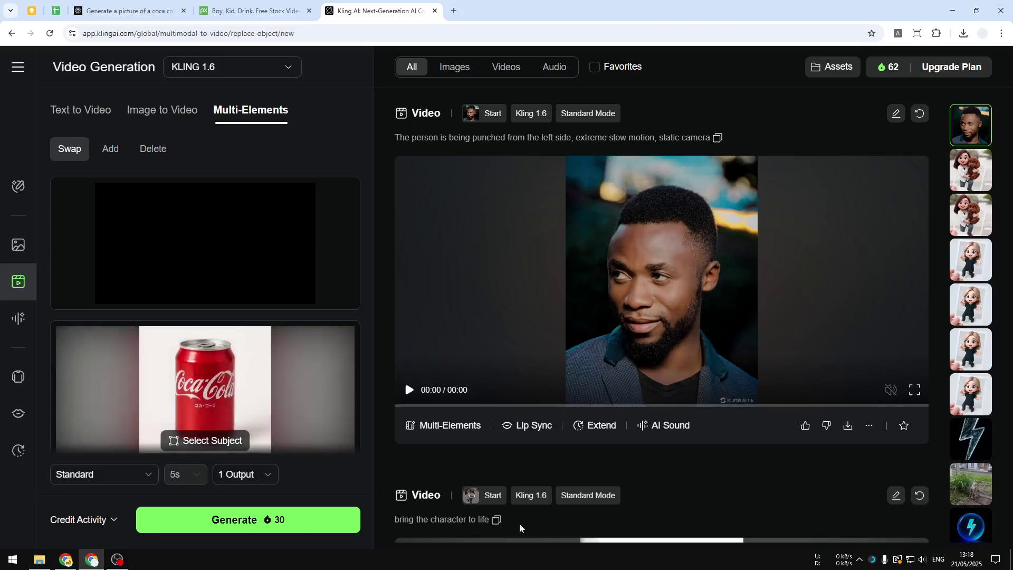
left_click(219, 441)
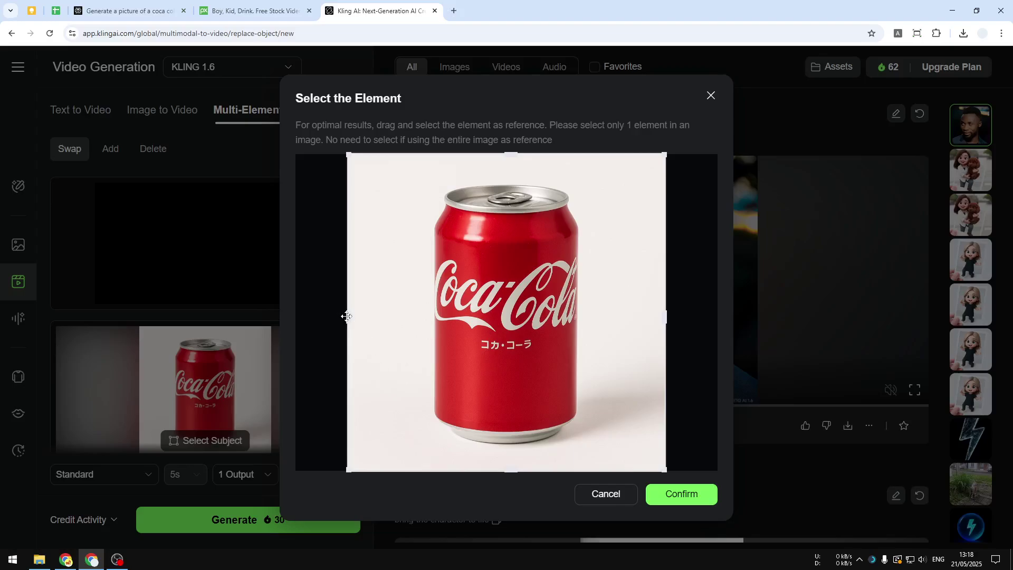
Crop the left, right, bottom and top edges tightly around the Coca-Cola can and confirm.
left_click_drag(346, 316, 431, 324)
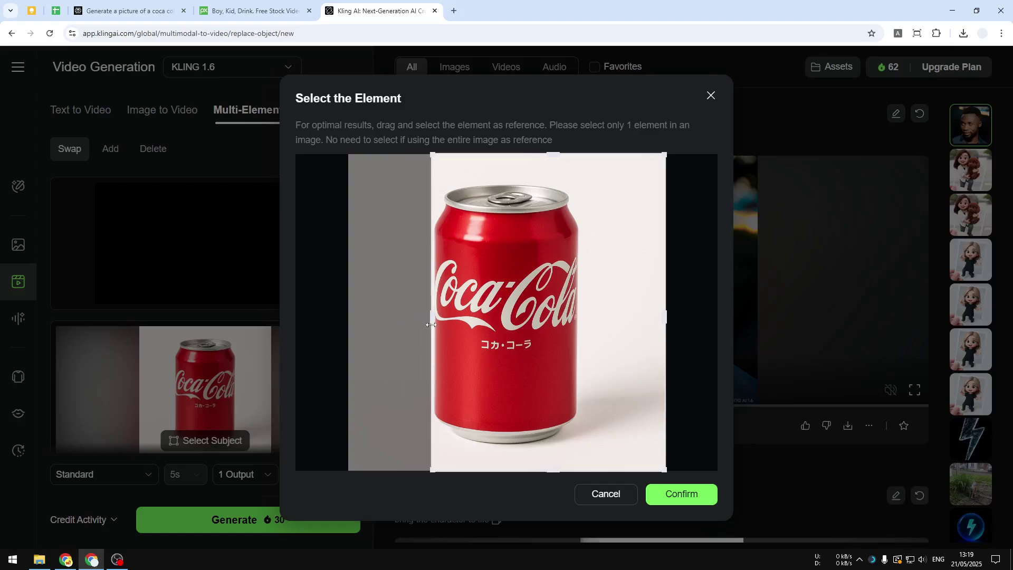
left_click_drag(666, 317, 582, 311)
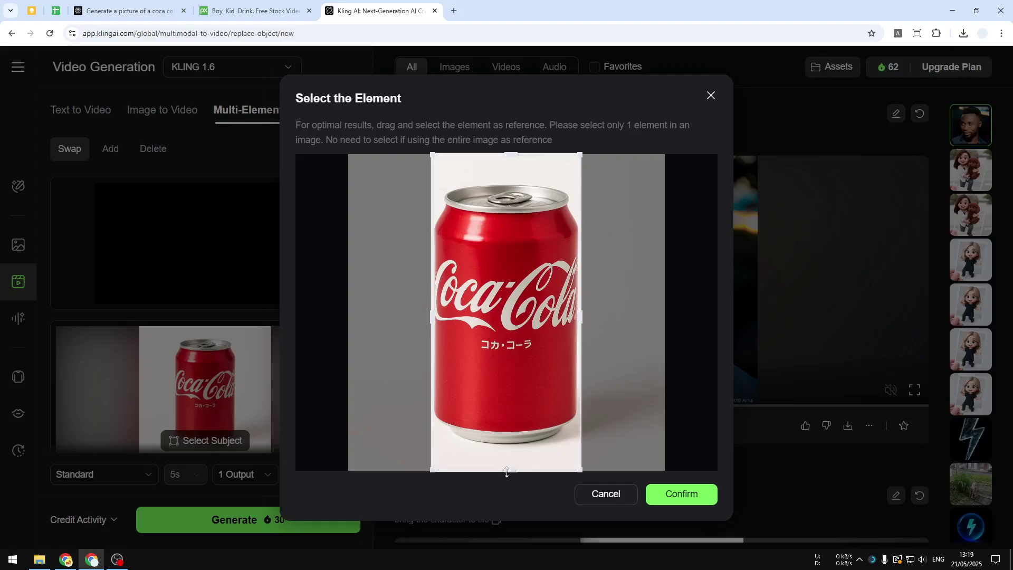
left_click_drag(506, 471, 513, 446)
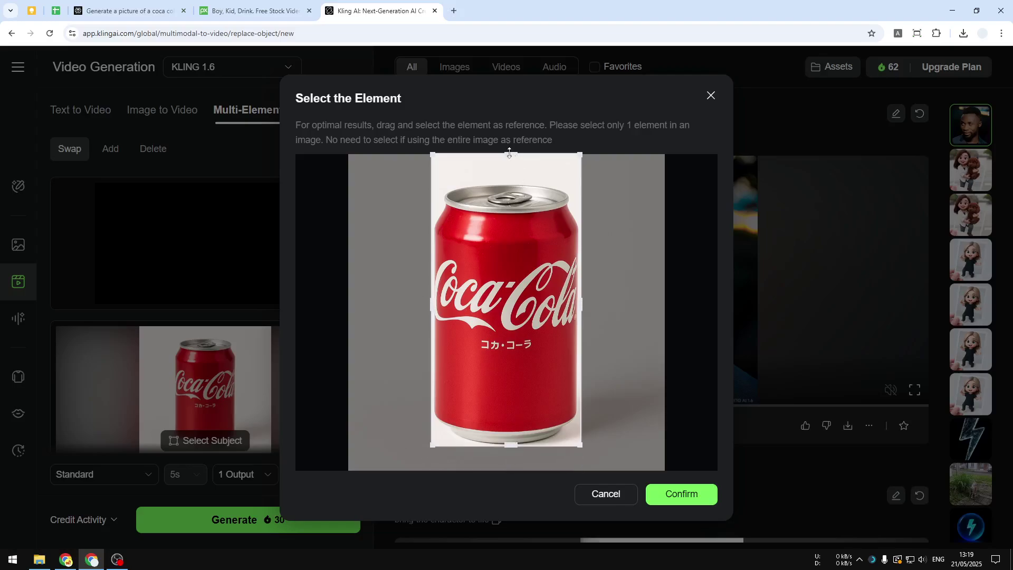
left_click_drag(509, 153, 517, 179)
left_click(687, 502)
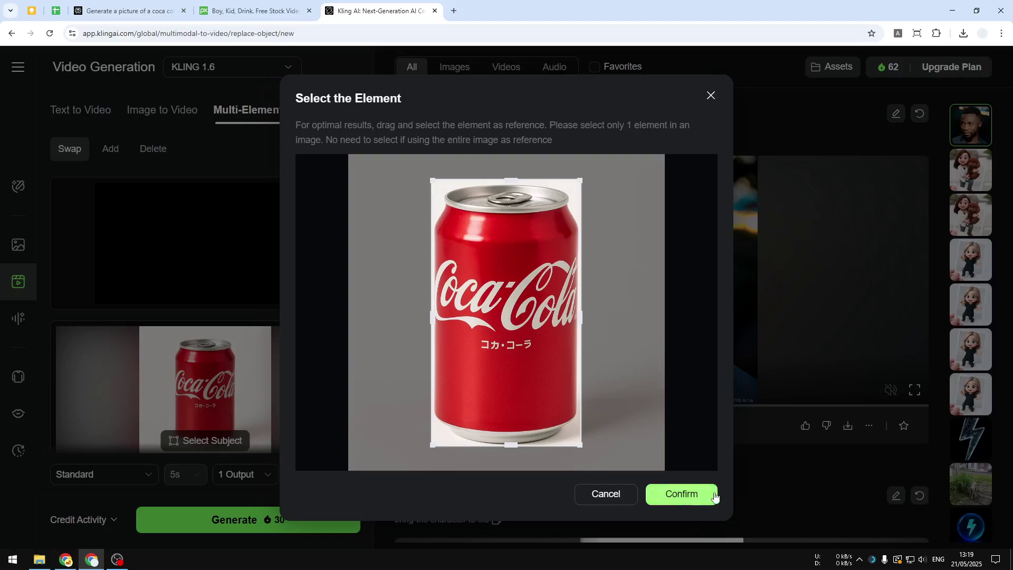
left_click(701, 494)
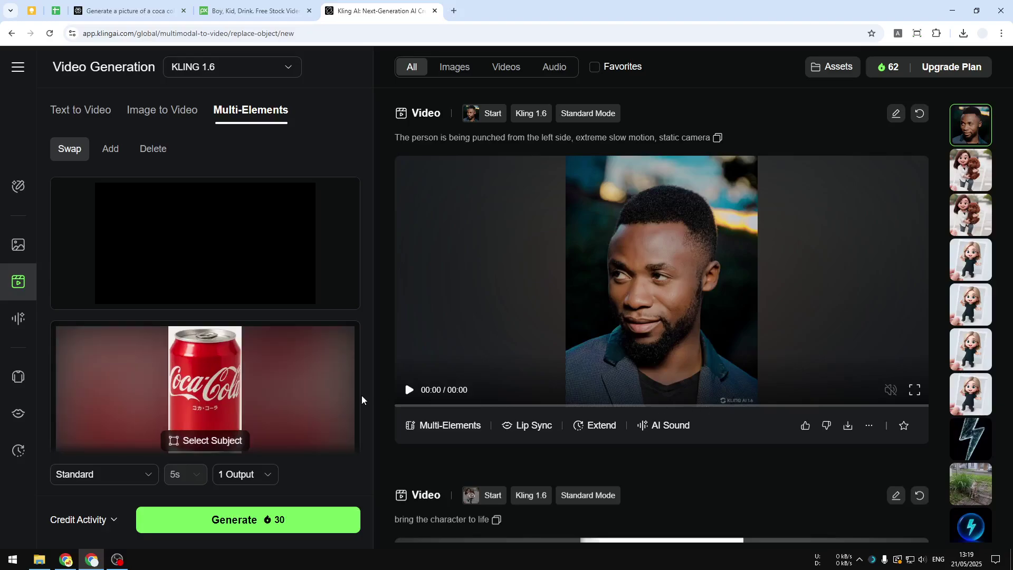
scroll(362, 355, "down", 2)
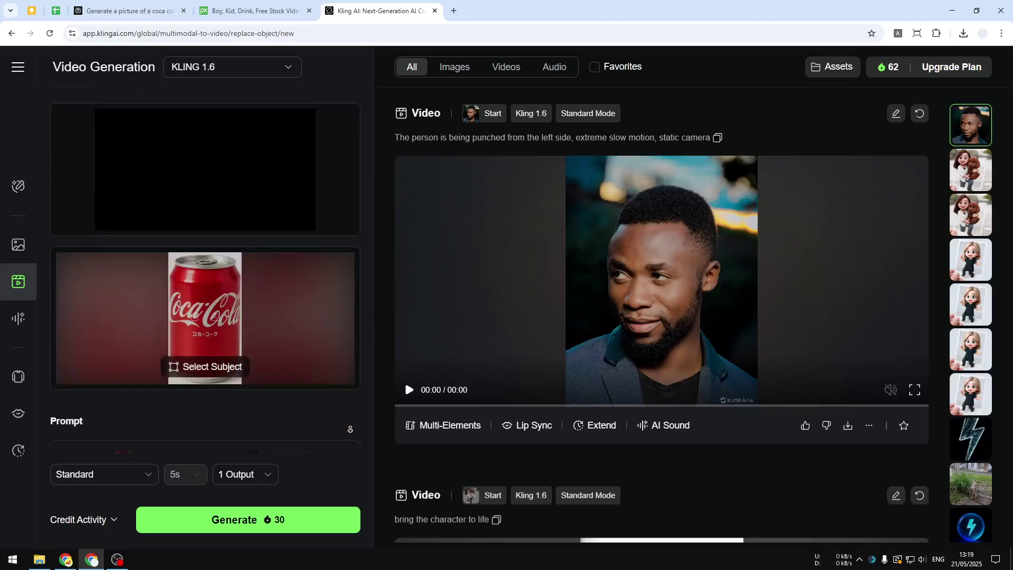
scroll(350, 429, "down", 3)
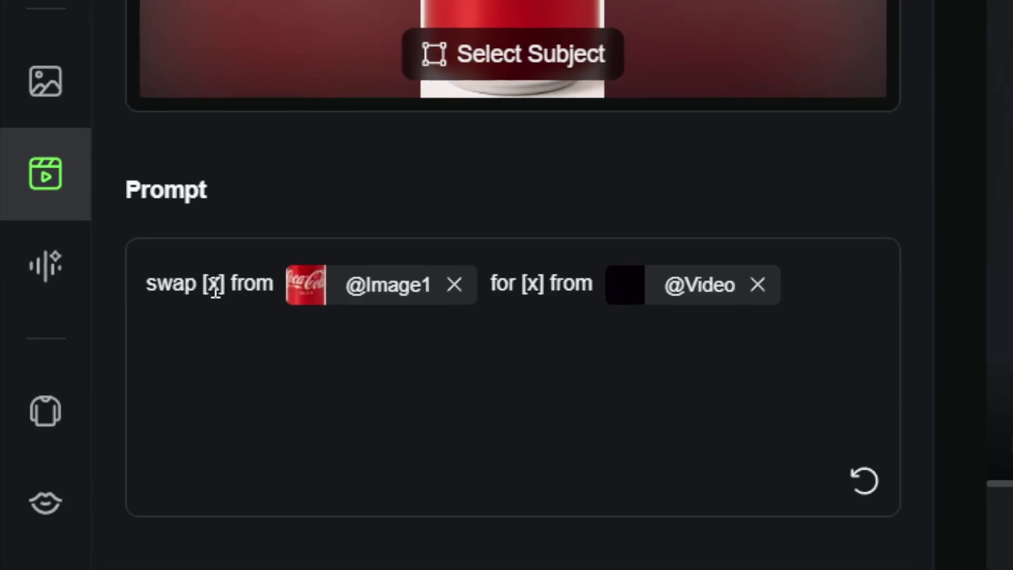
double_click(214, 285)
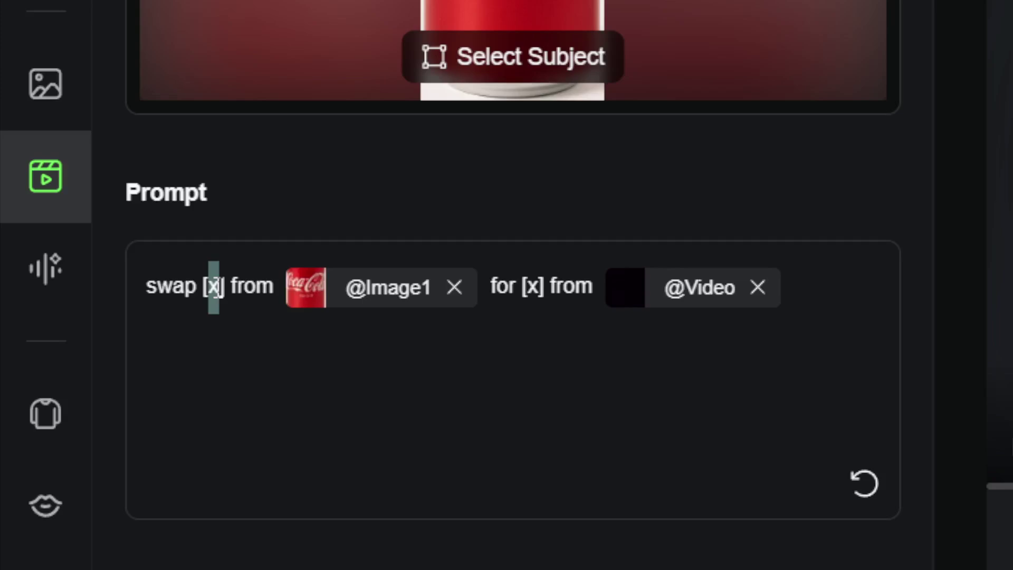
type("red can")
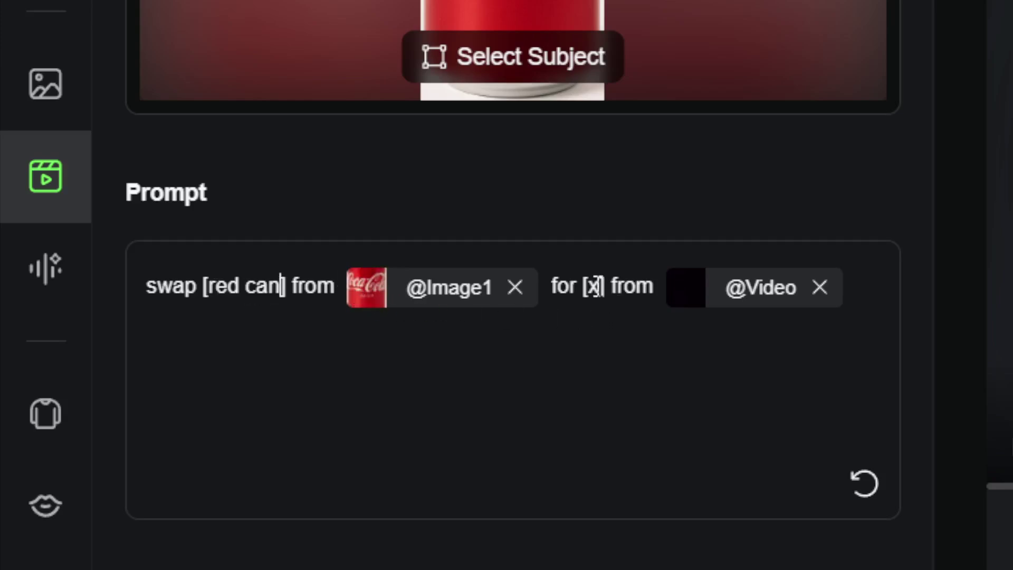
double_click(592, 285)
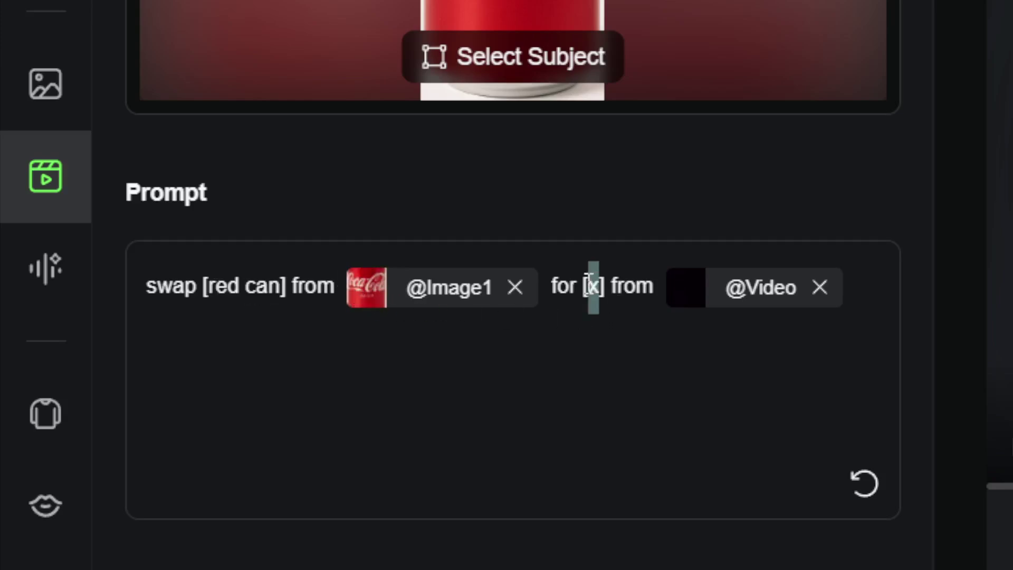
type("pink glass")
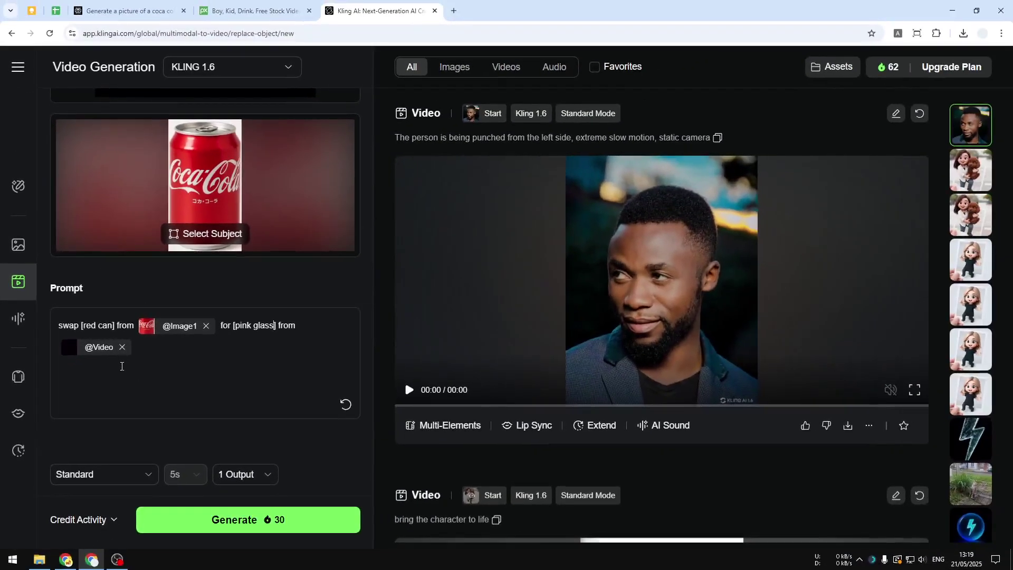
Keep Standard quality and generate the Coca-Cola can swap for 30 credits.
left_click(112, 477)
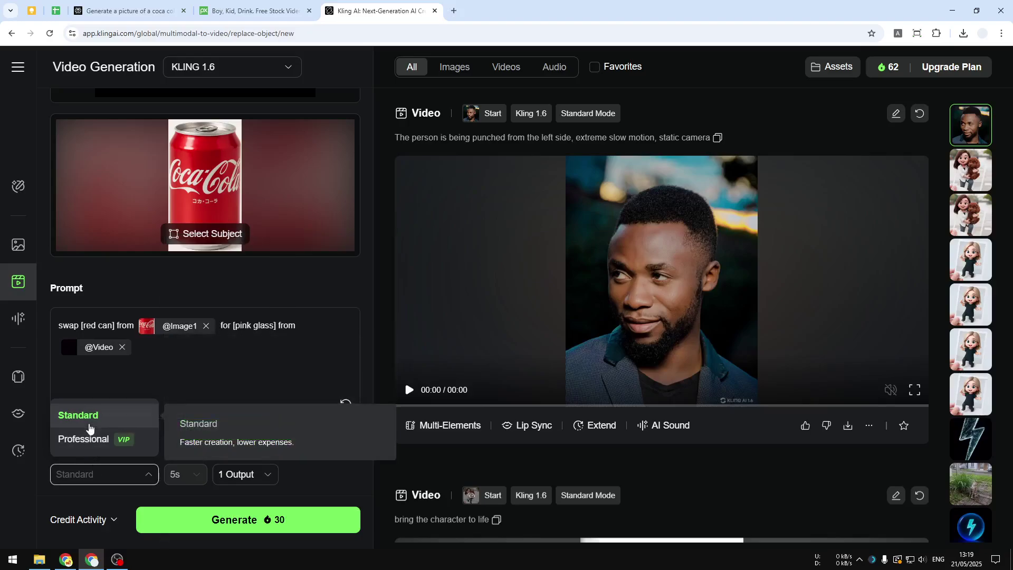
mouse_move(90, 443)
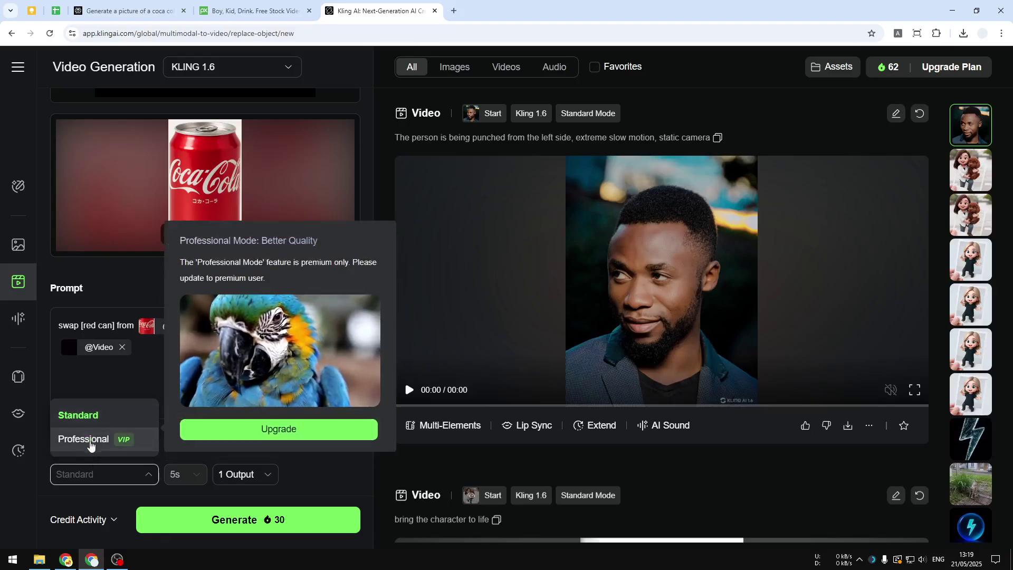
left_click(354, 481)
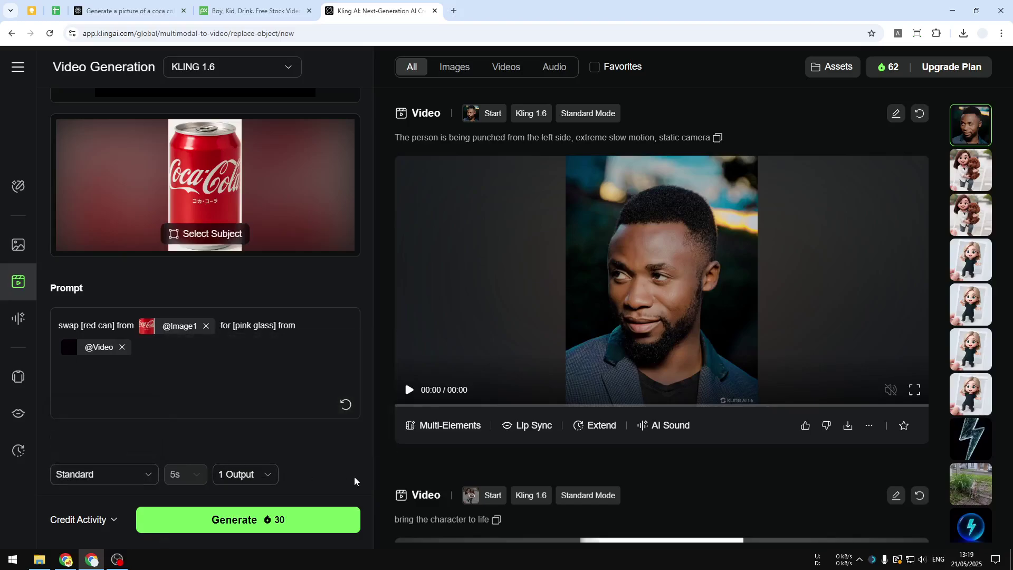
scroll(360, 217, "up", 4)
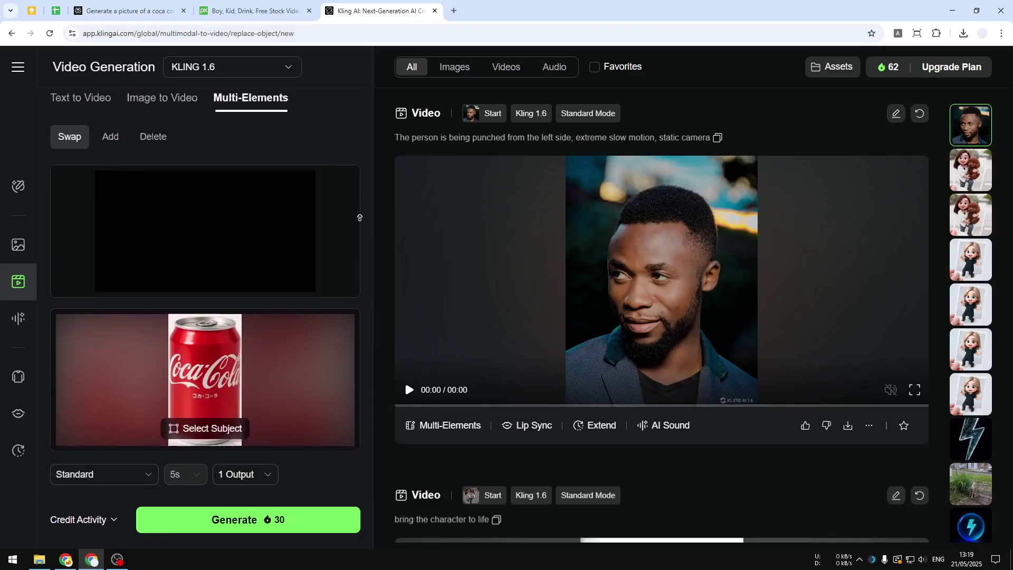
scroll(346, 357, "down", 4)
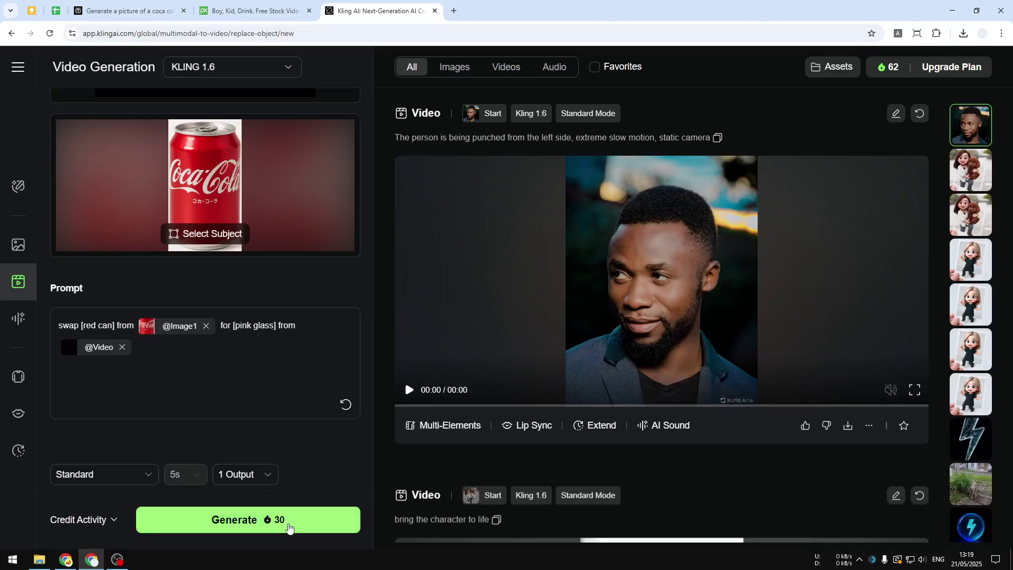
left_click(289, 528)
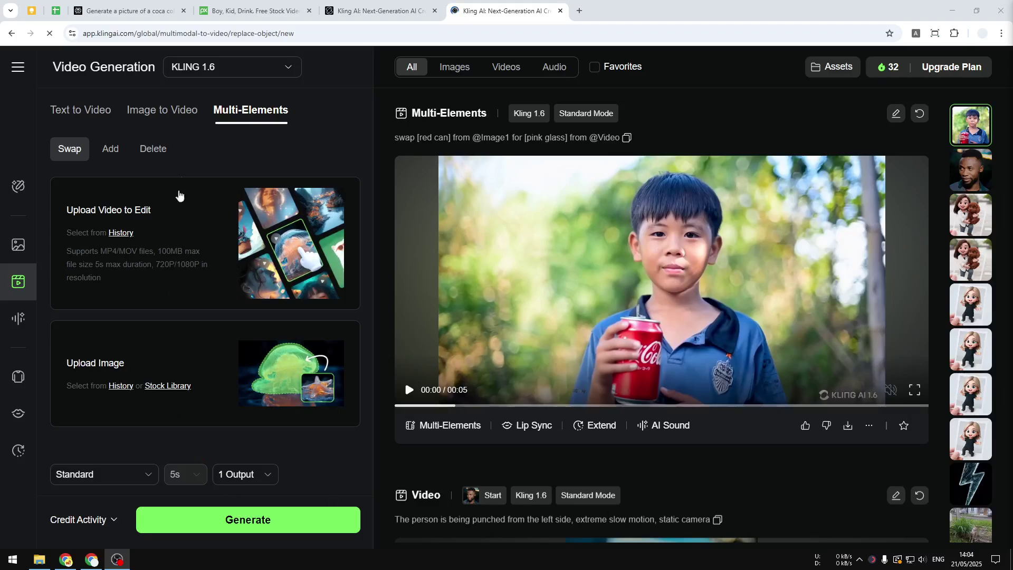
left_click(253, 11)
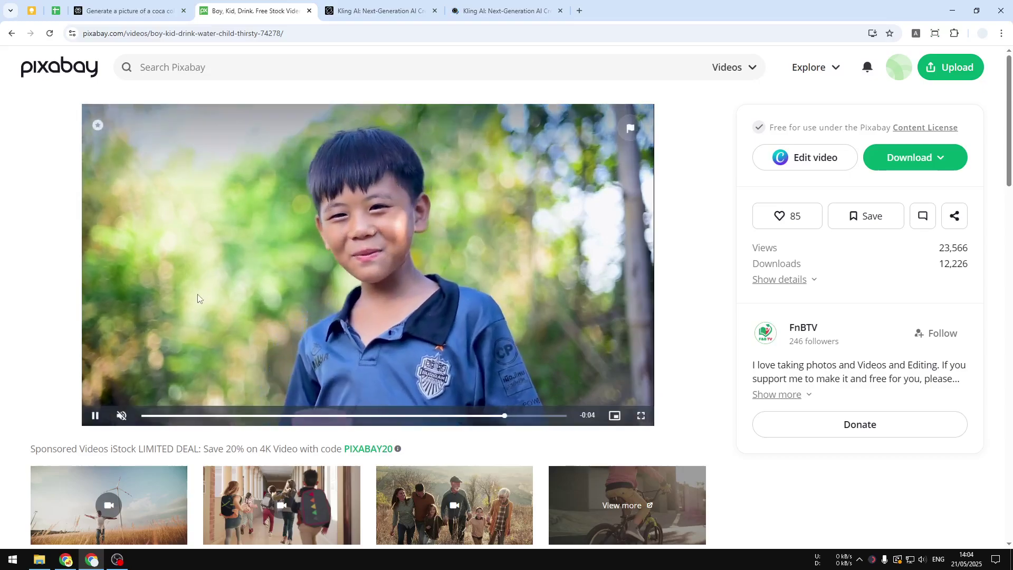
left_click(148, 416)
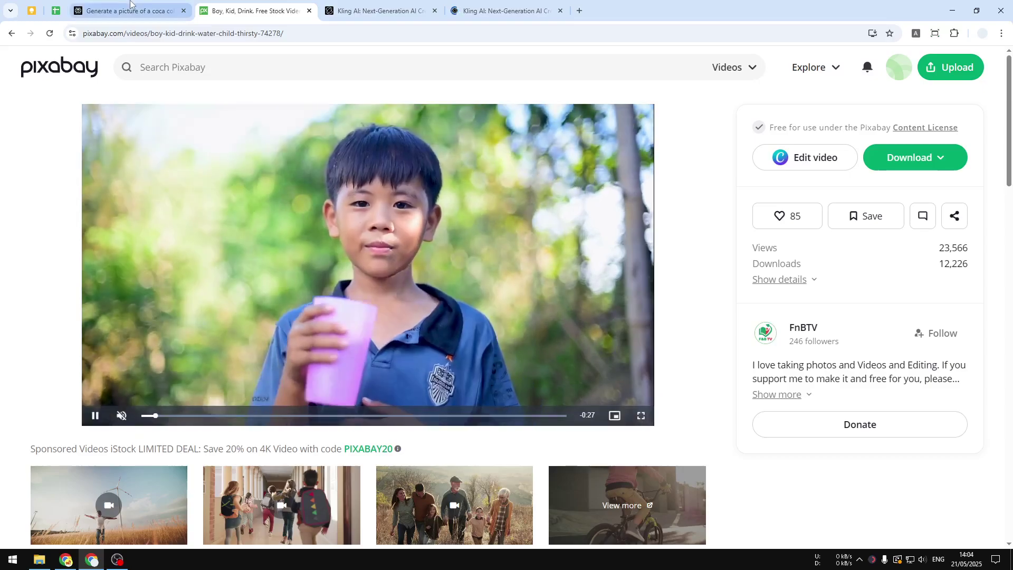
left_click(127, 10)
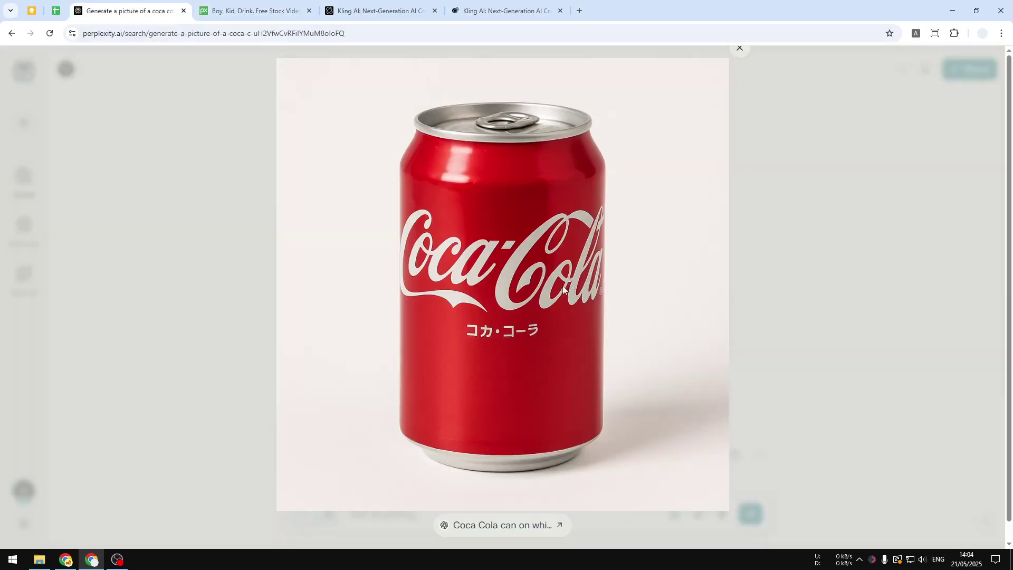
left_click(479, 6)
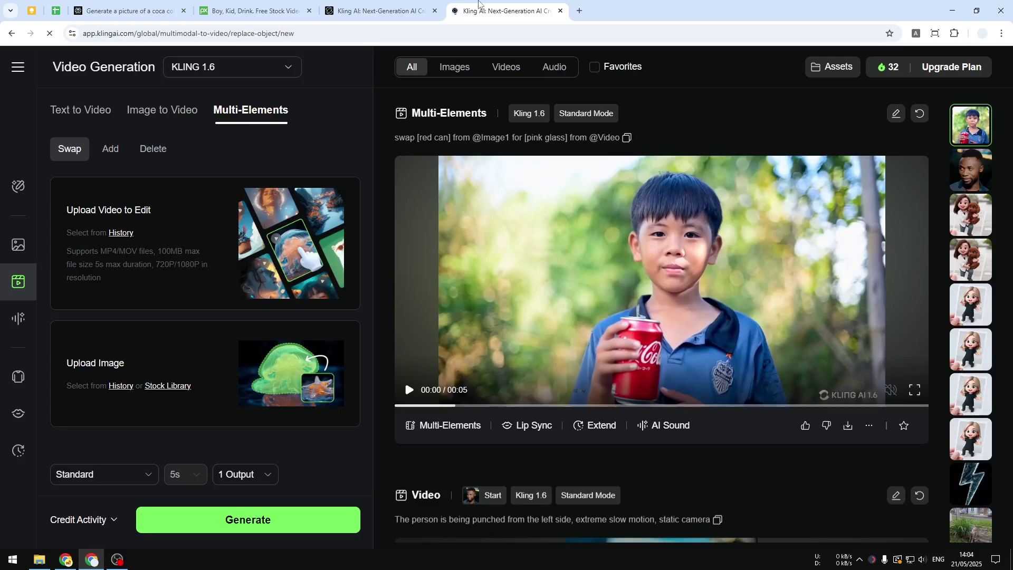
Open the new 5-second Multi-Elements clip of the boy drinking from the Coca-Cola can.
left_click(648, 259)
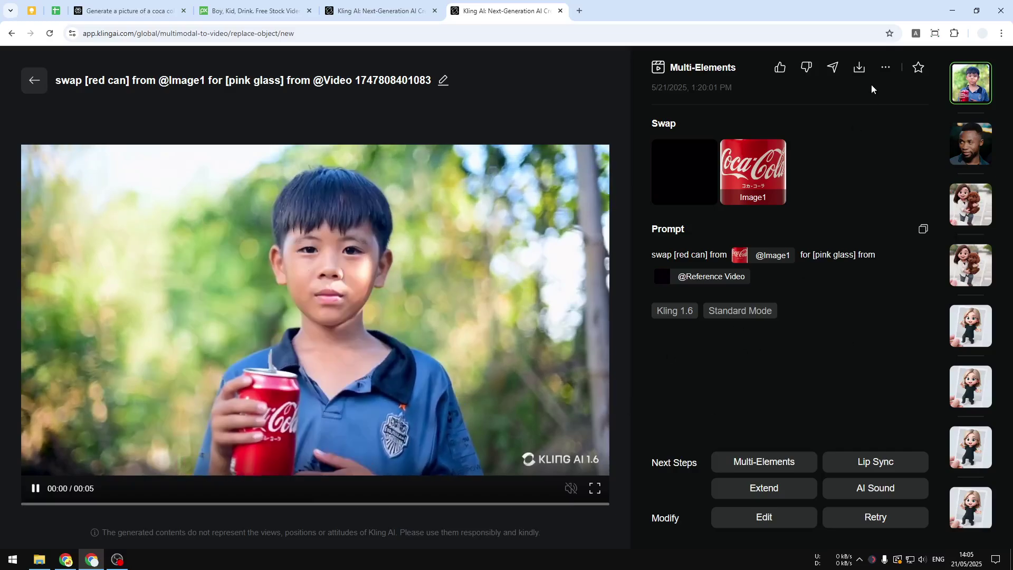
mouse_move(857, 72)
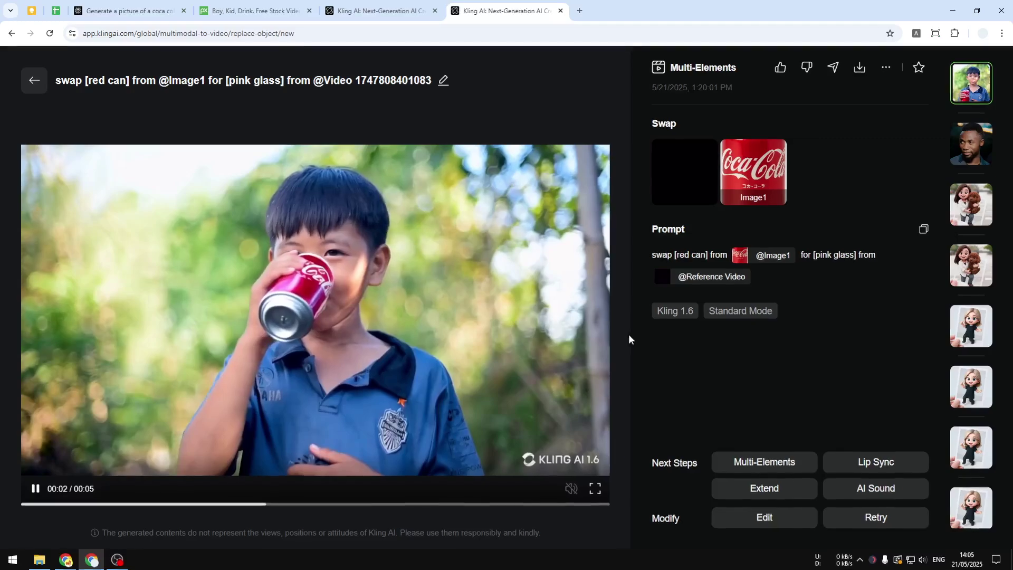